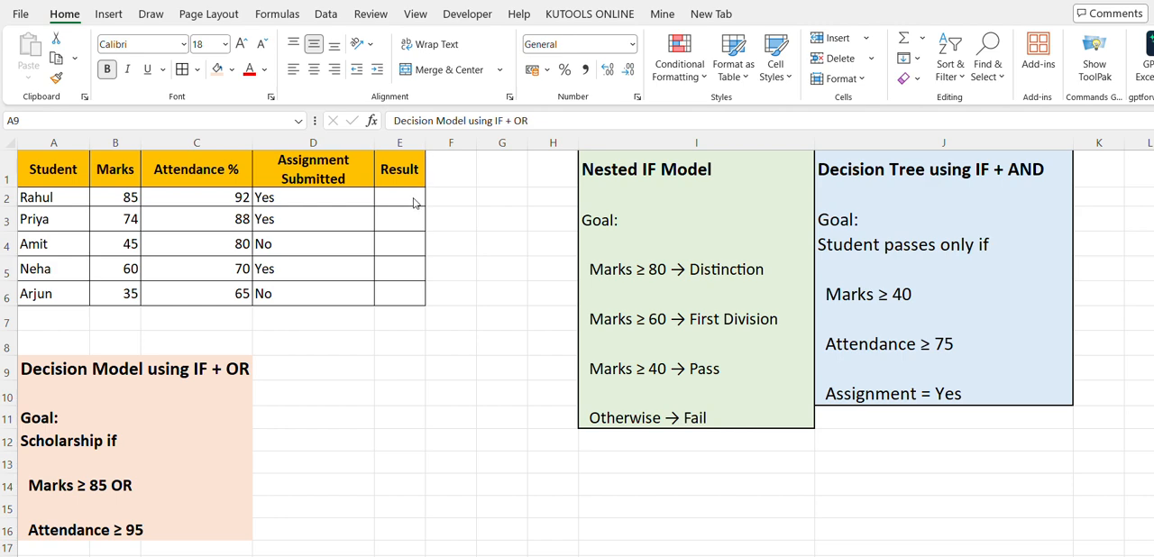
Widen the Result column (column E) slightly
{"action": "left_click", "coordinate": [423, 142]}
{"action": "left_click_drag", "start_coordinate": [422, 142], "coordinate": [436, 141]}
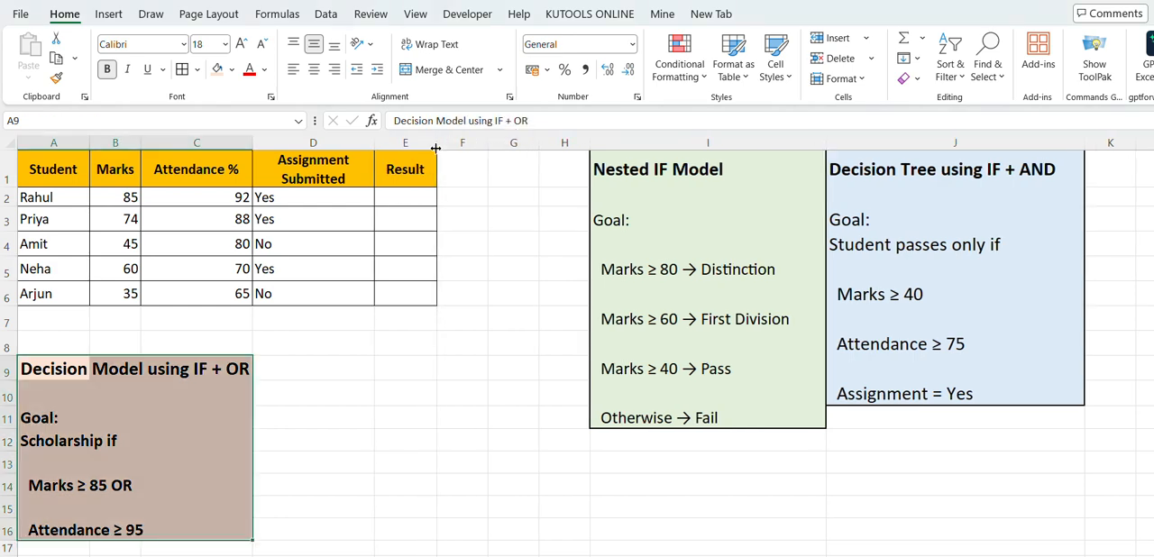
Begin an IF formula in E2 that returns "Distinction" when B2>=80
{"action": "left_click", "coordinate": [403, 205]}
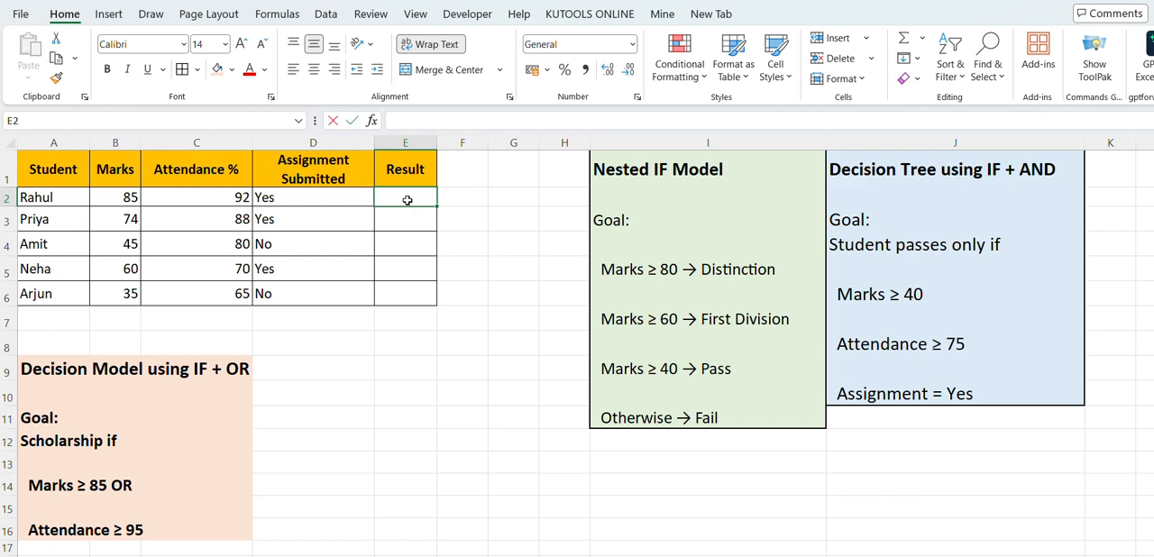
{"action": "type", "text": "=if"}
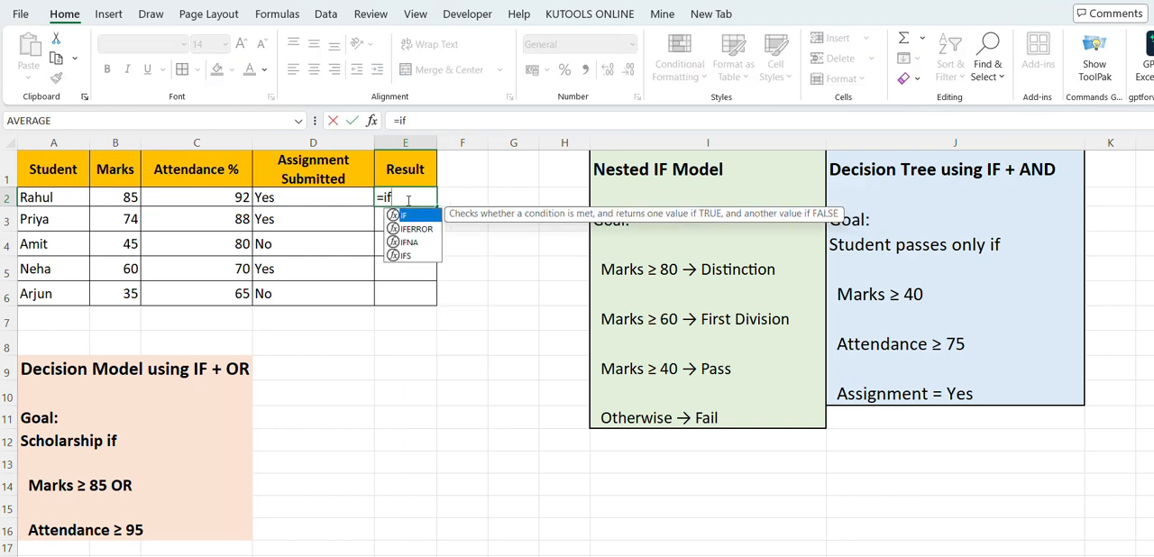
{"action": "type", "text": "("}
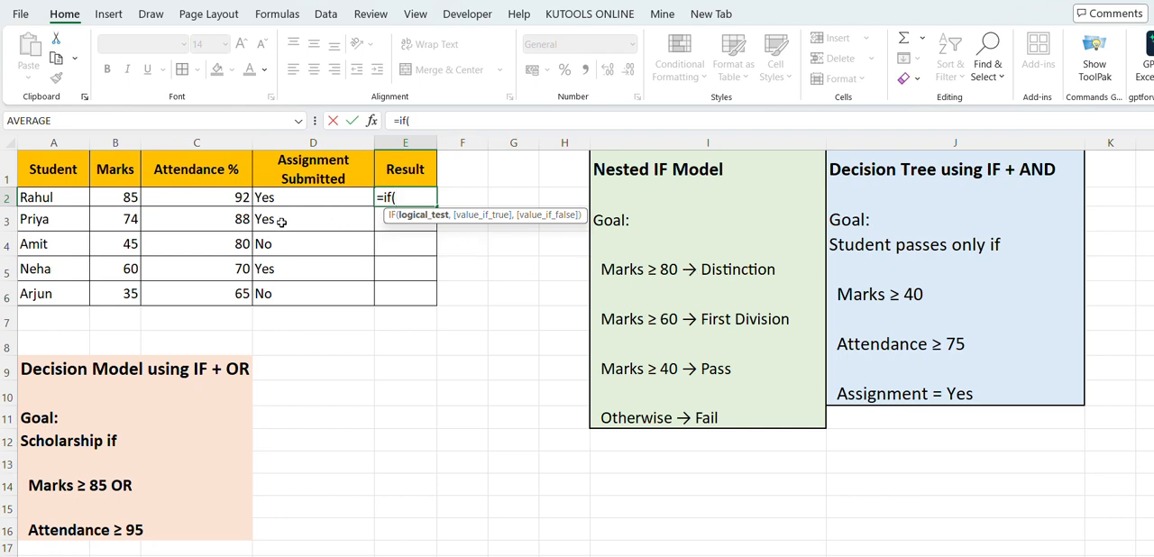
{"action": "left_click", "coordinate": [121, 197]}
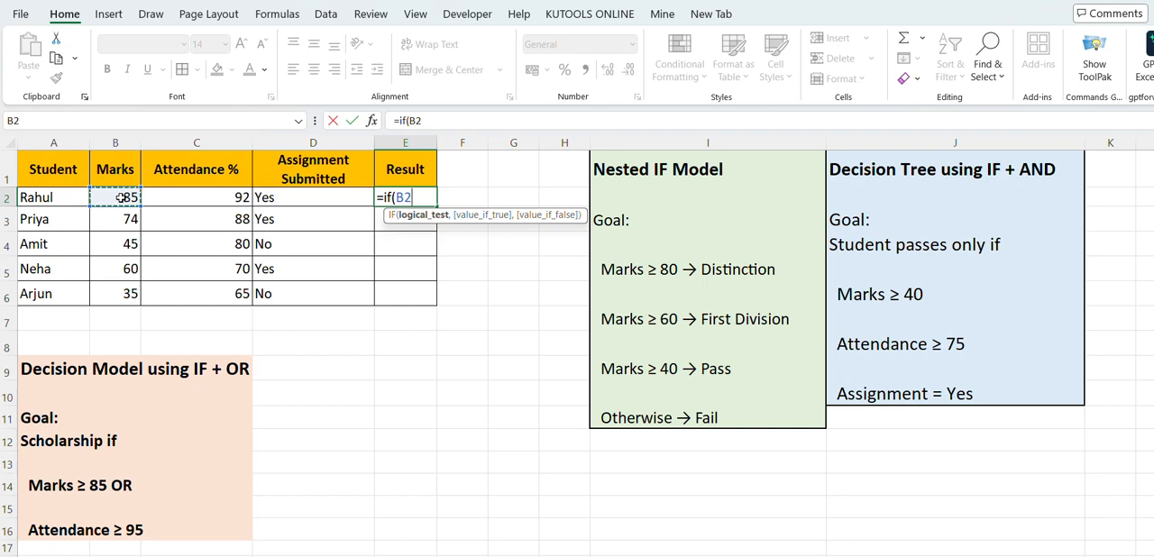
{"action": "type", "text": ">=80"}
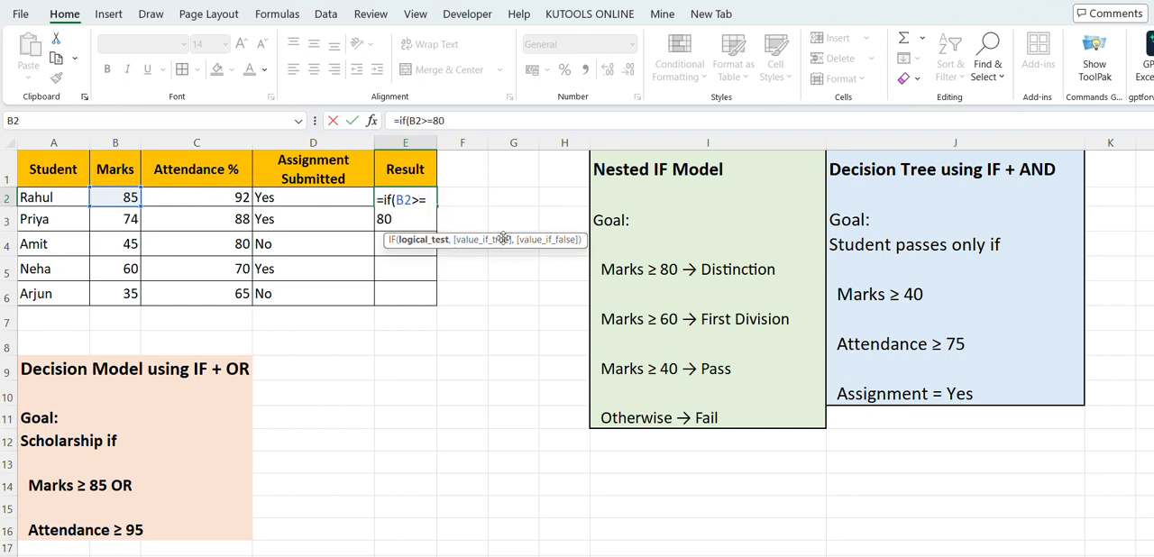
{"action": "type", "text": ","}
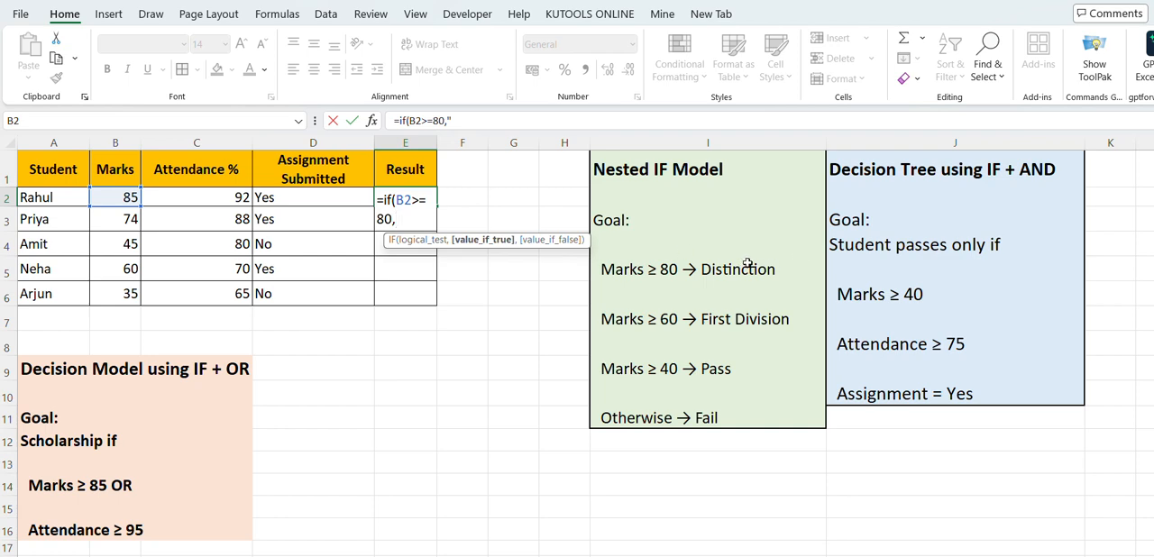
{"action": "type", "text": "Distinct"}
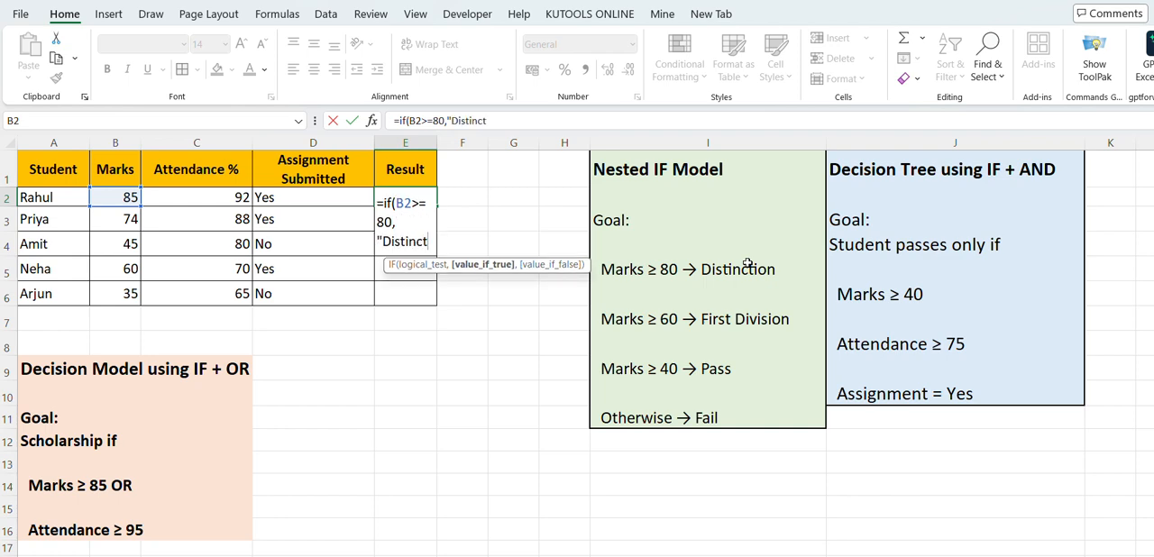
{"action": "type", "text": "ion"}
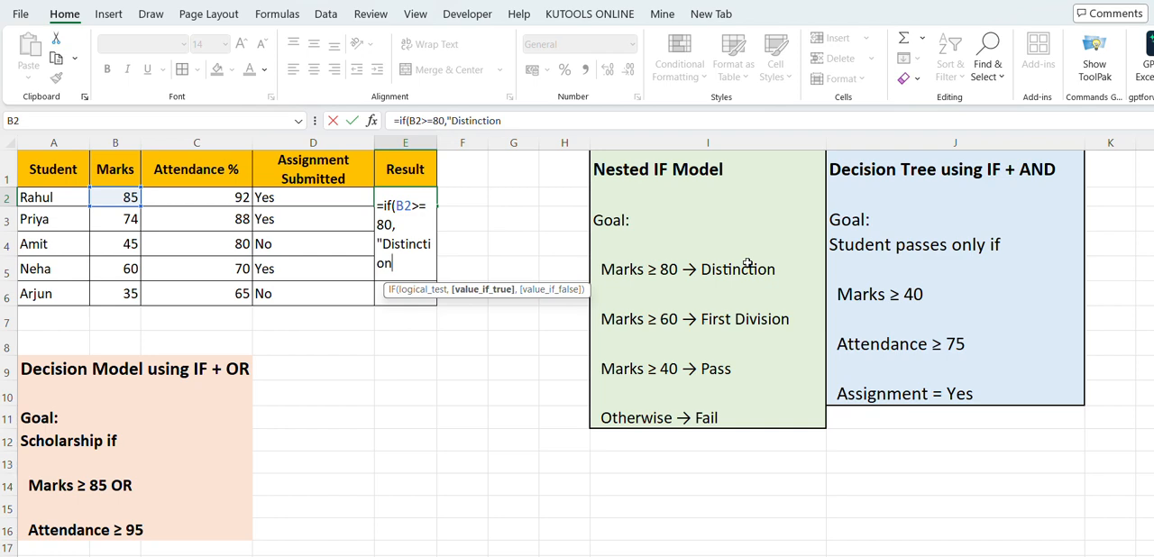
{"action": "type", "text": "\",if"}
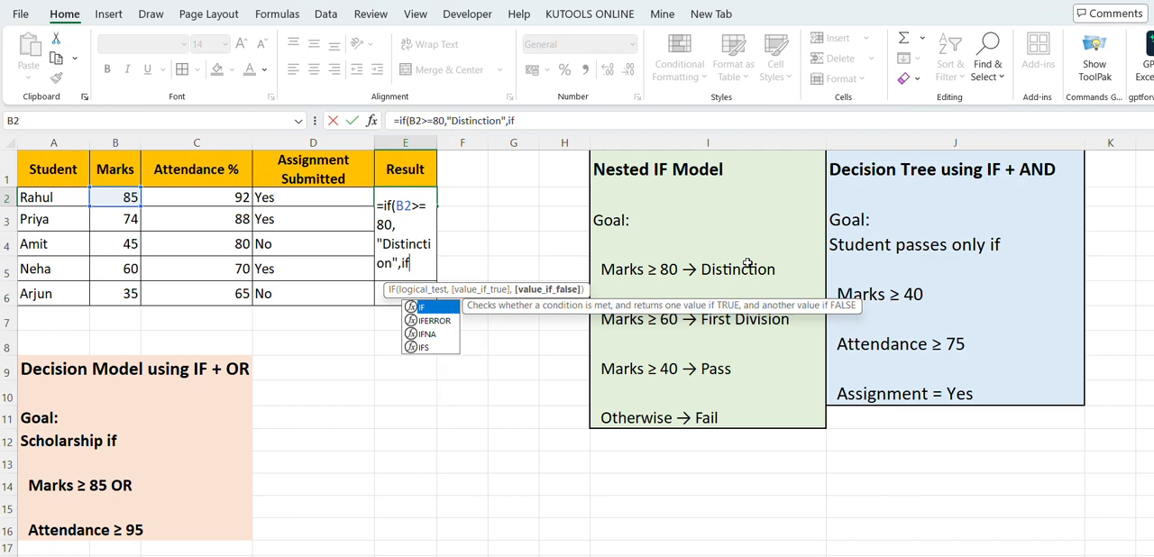
{"action": "type", "text": "("}
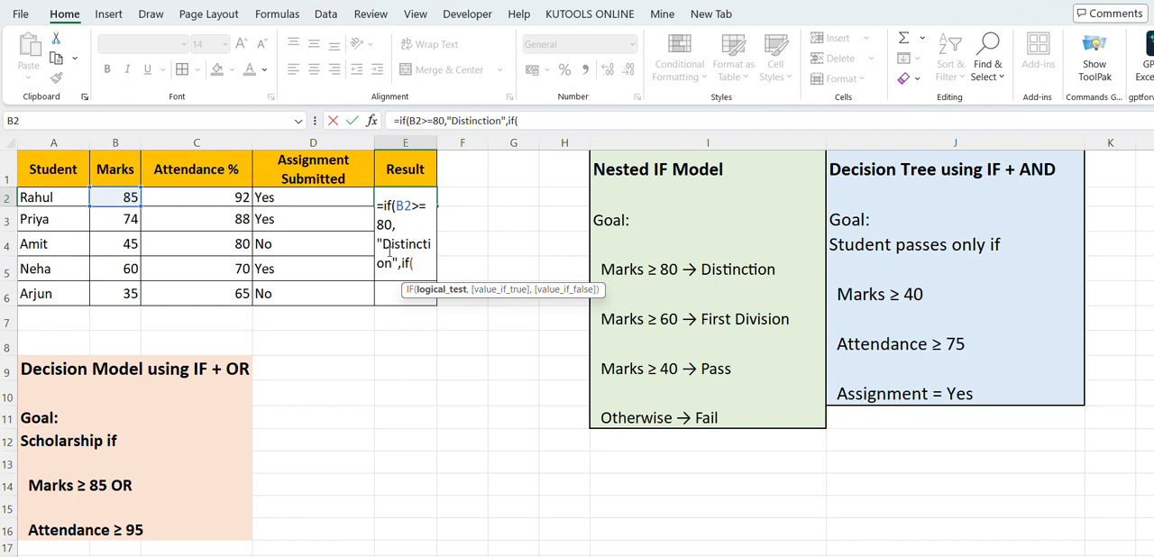
Nest a second IF as the false value, returning "First Division" when B2>=60
{"action": "left_click", "coordinate": [114, 198]}
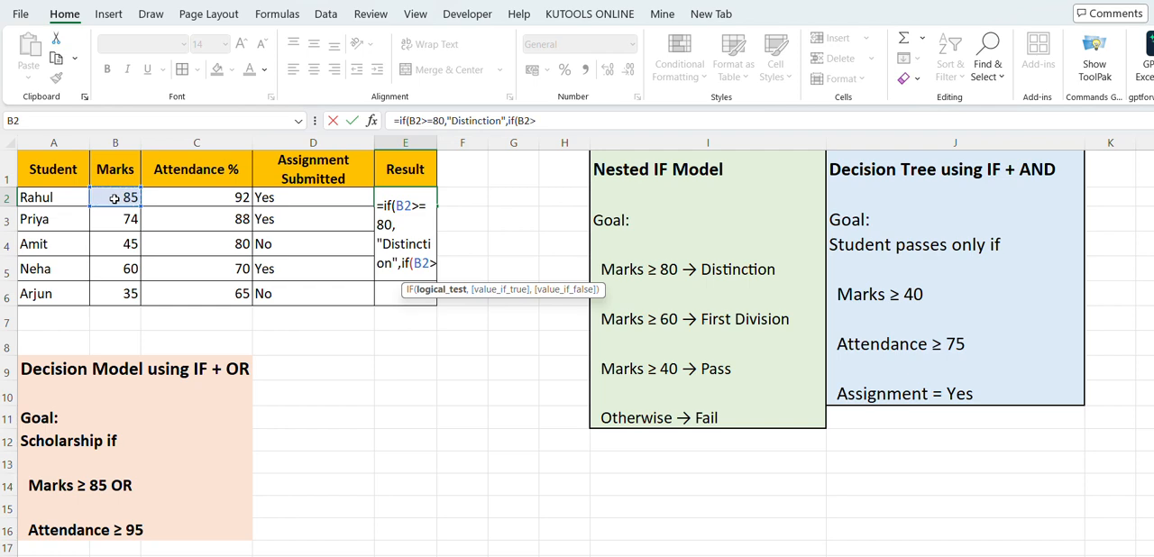
{"action": "type", "text": ">+"}
{"action": "key", "text": "BackSpace"}
{"action": "type", "text": "=60,"}
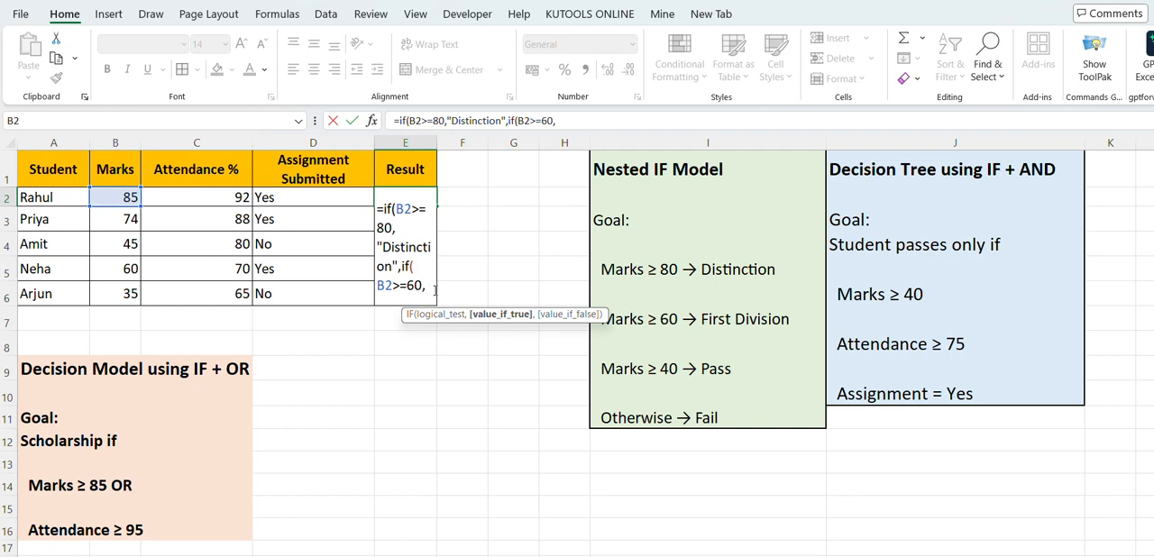
{"action": "type", "text": "\""}
{"action": "type", "text": "Fir"}
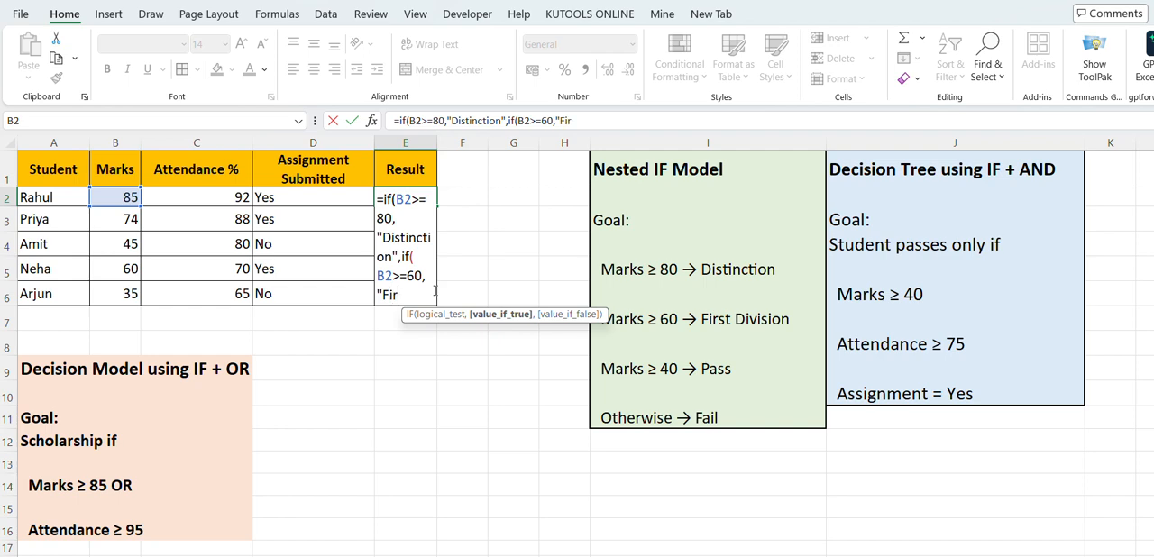
{"action": "type", "text": "st Division"}
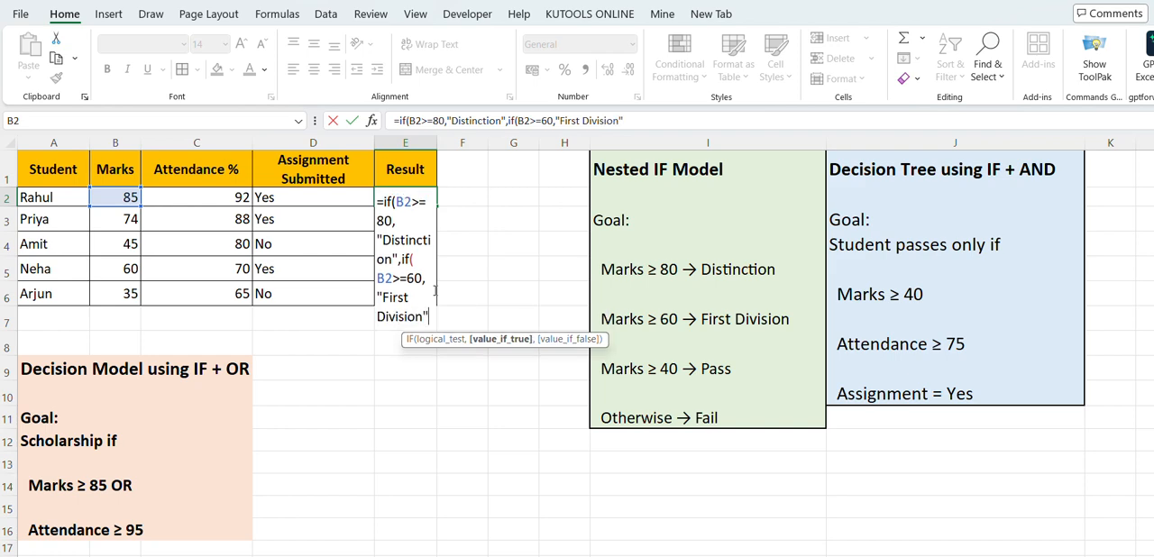
{"action": "type", "text": "\","}
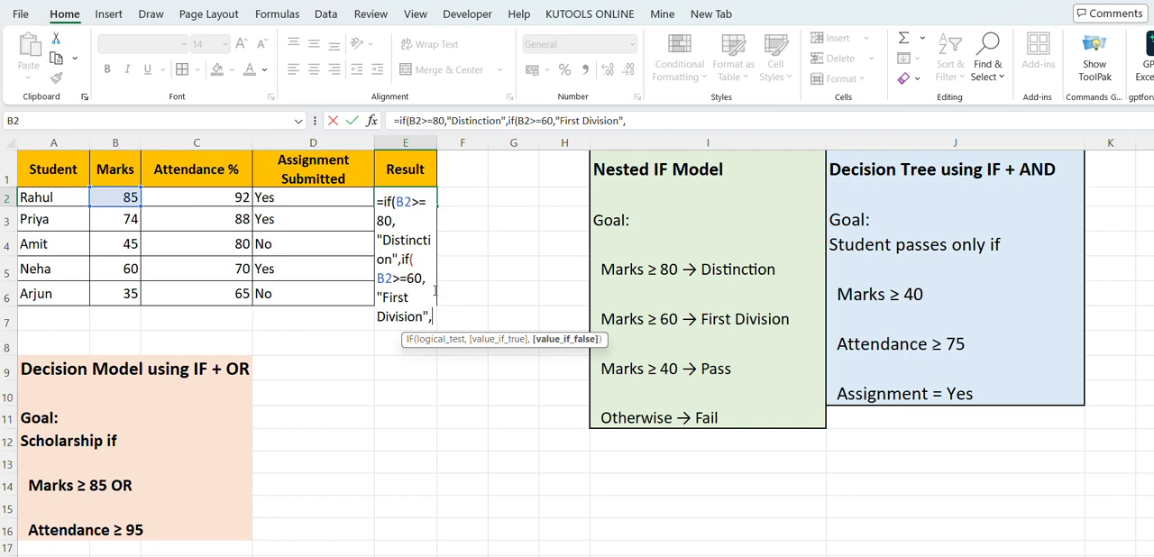
{"action": "type", "text": "if"}
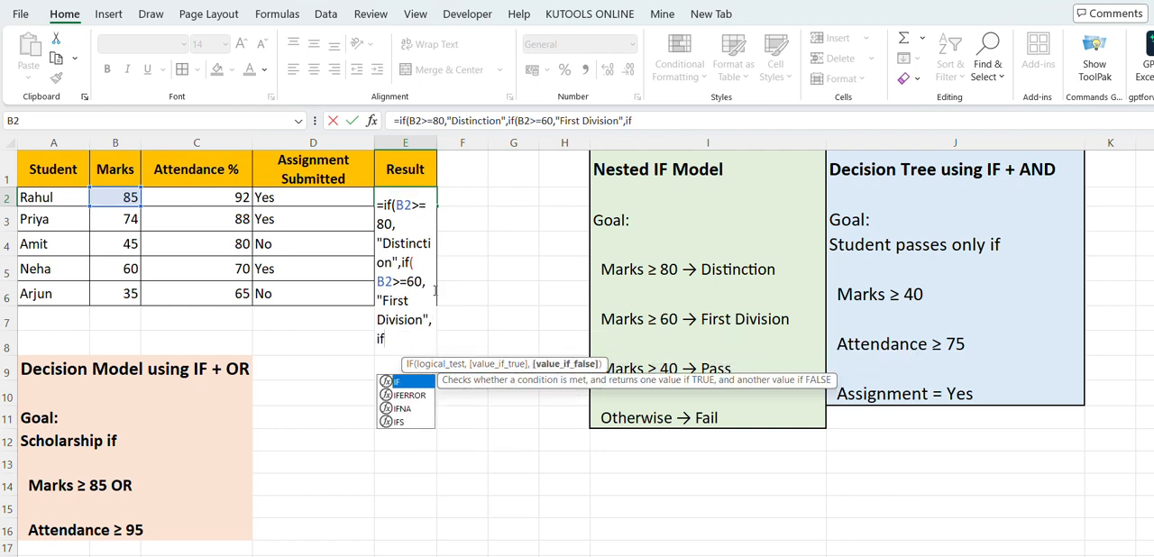
{"action": "type", "text": "("}
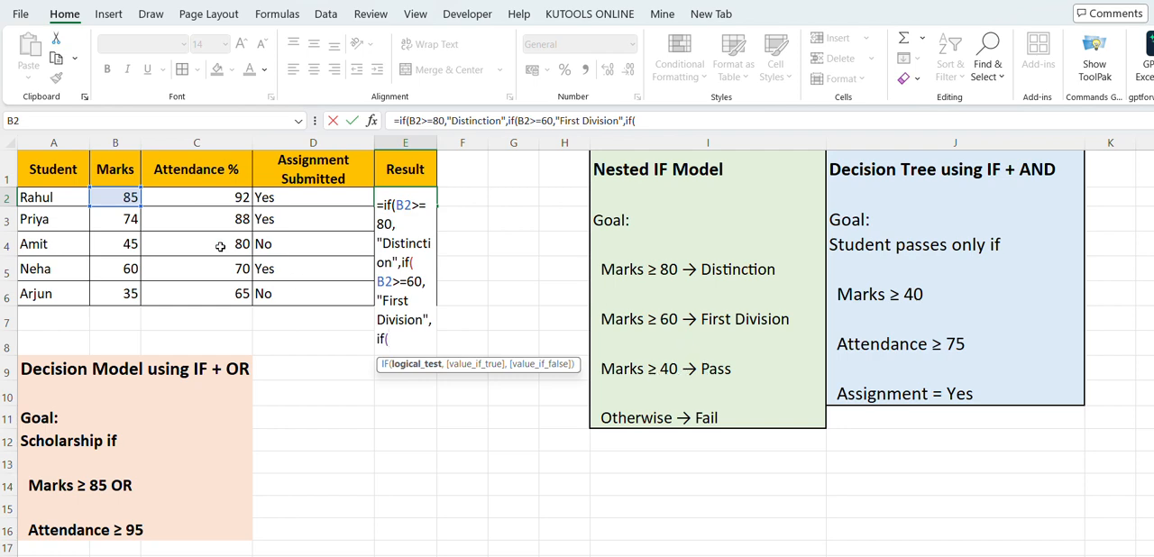
Nest a third IF in the E2 formula, returning "Pass" when B2>=40
{"action": "left_click", "coordinate": [120, 193]}
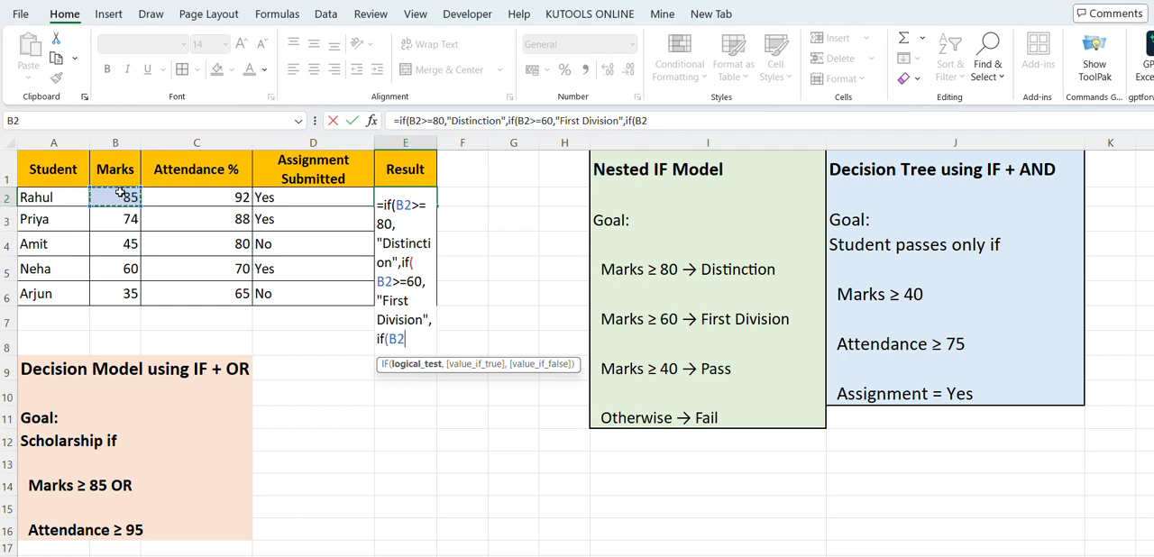
{"action": "type", "text": ">="}
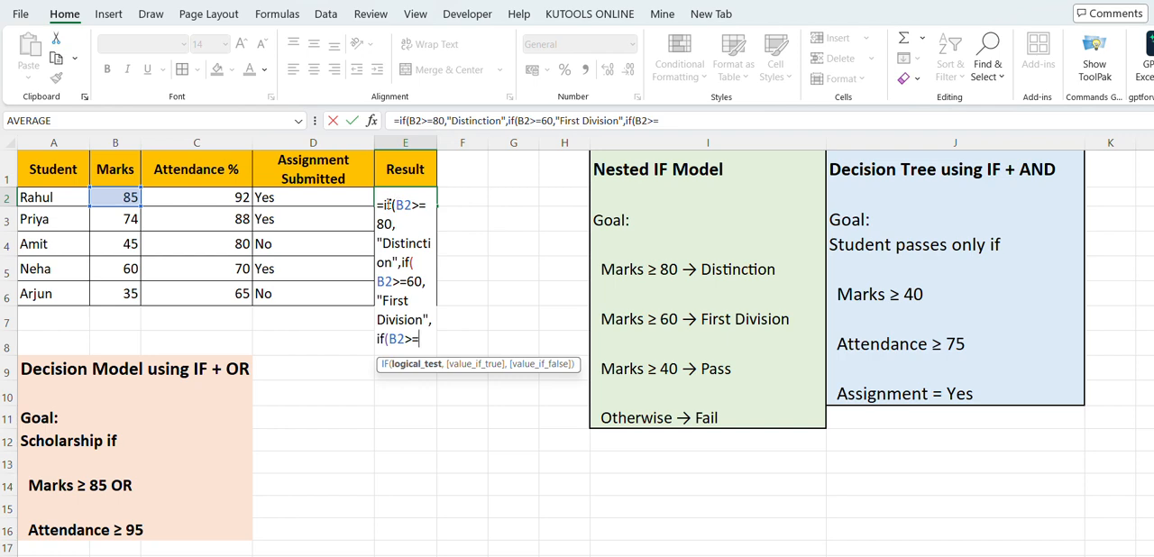
{"action": "right_click", "coordinate": [408, 263]}
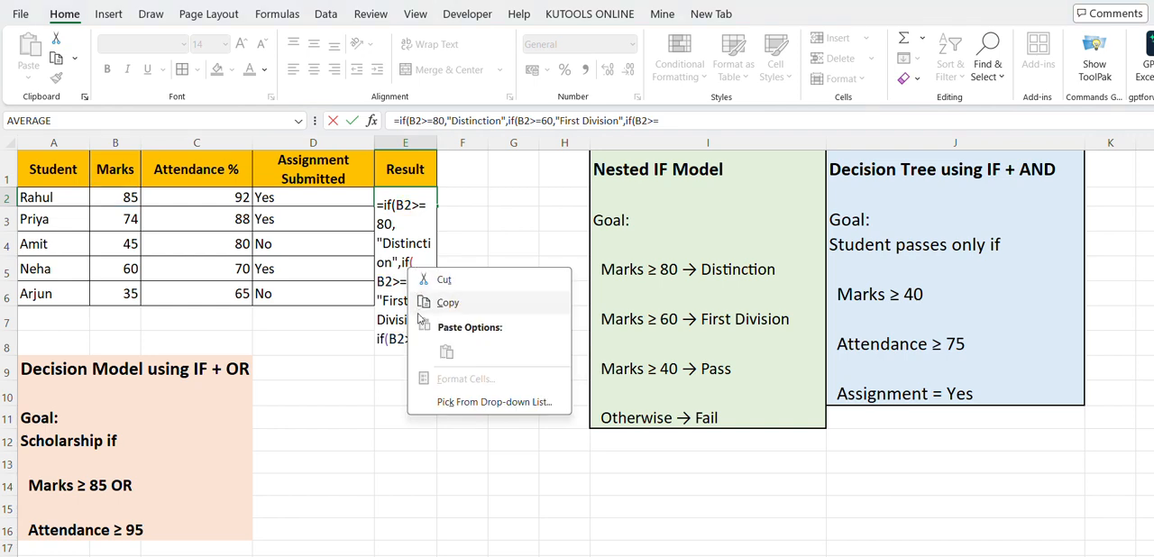
{"action": "key", "text": "Escape"}
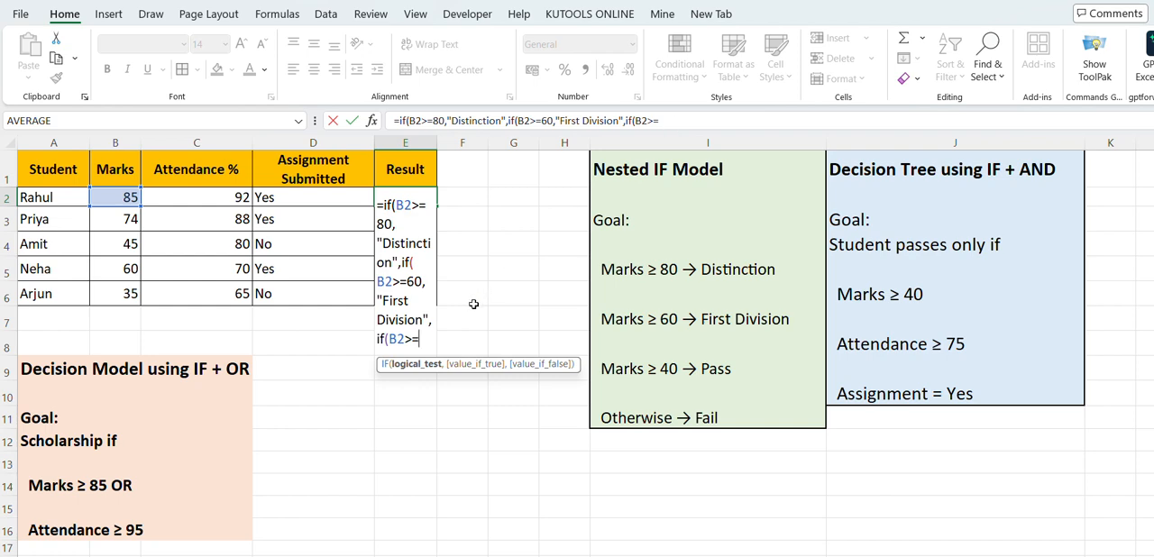
{"action": "type", "text": "40,\"P"}
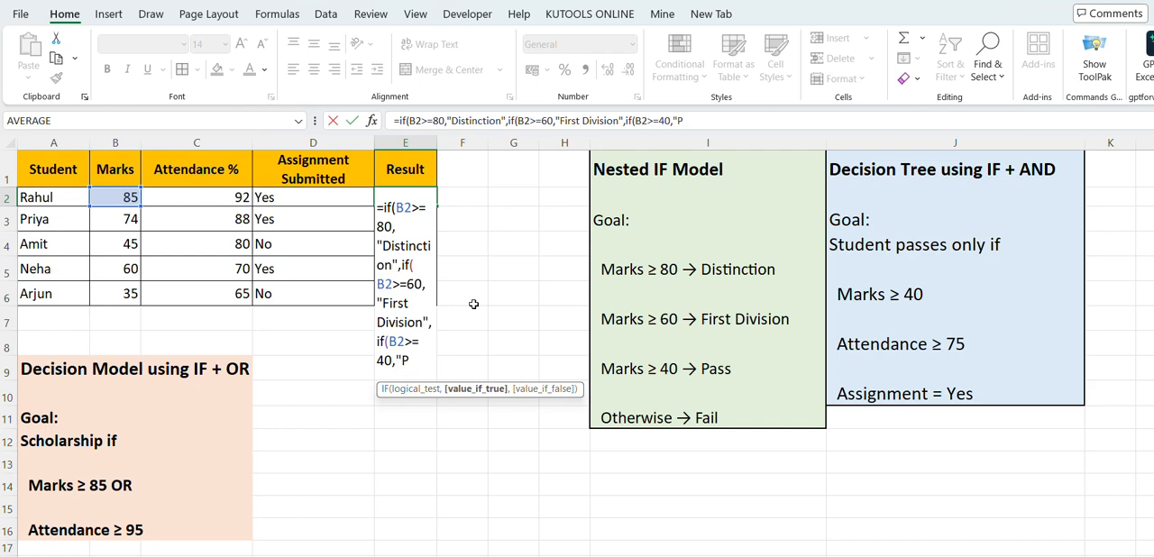
{"action": "type", "text": "ass\","}
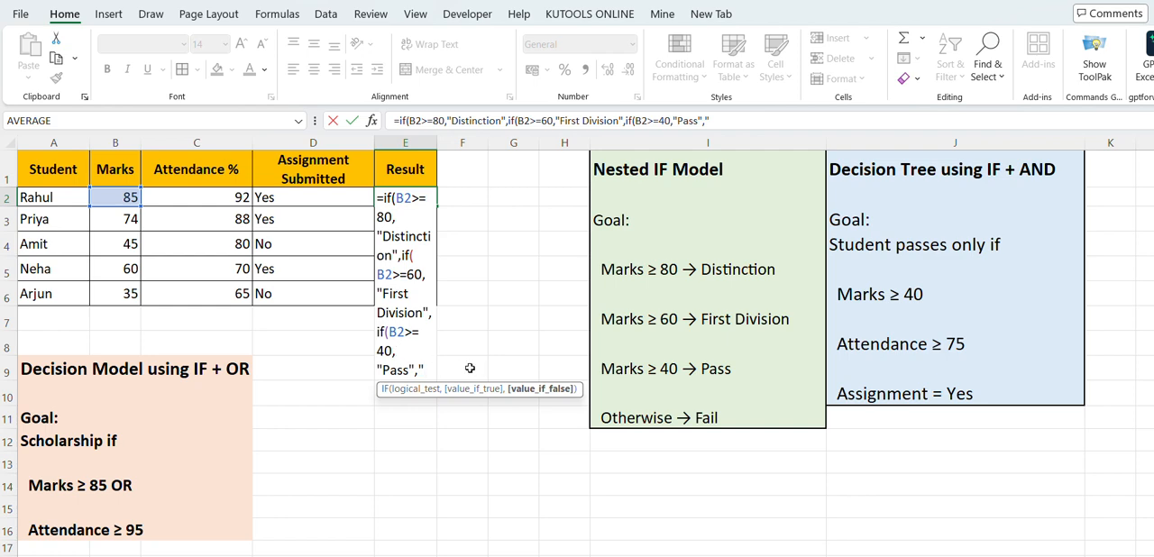
Set "Fail" as the final false value, close all three nested IFs and enter the formula in E2
{"action": "type", "text": "Fail"}
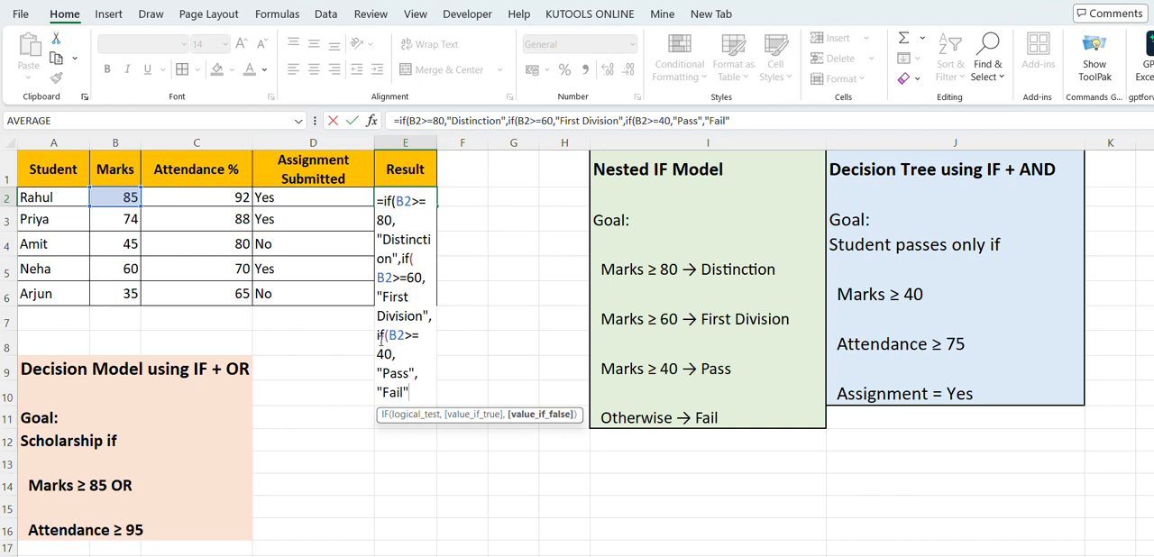
{"action": "type", "text": "))"}
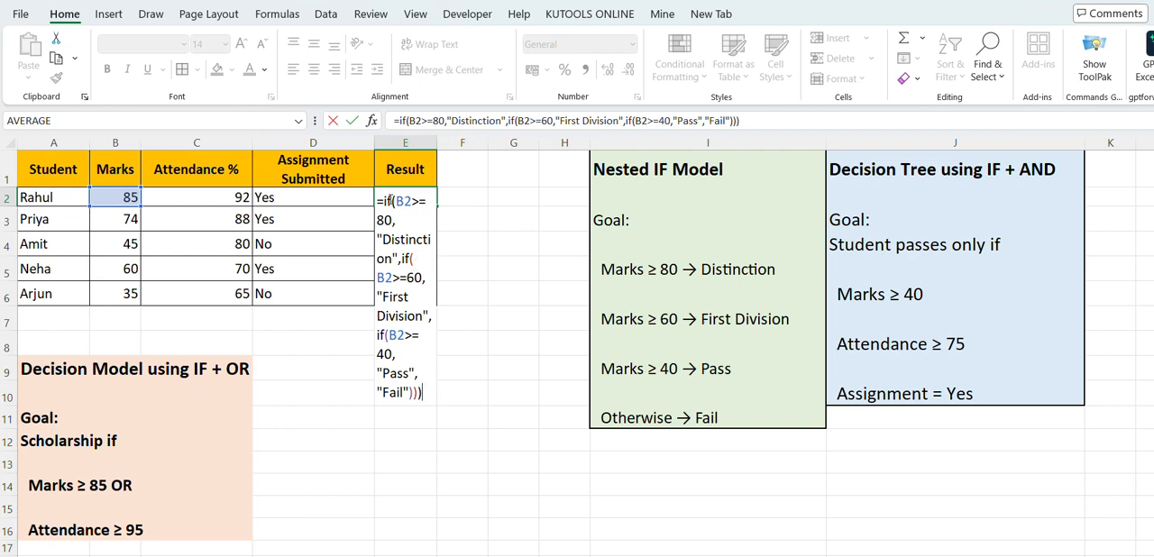
{"action": "key", "text": "Return"}
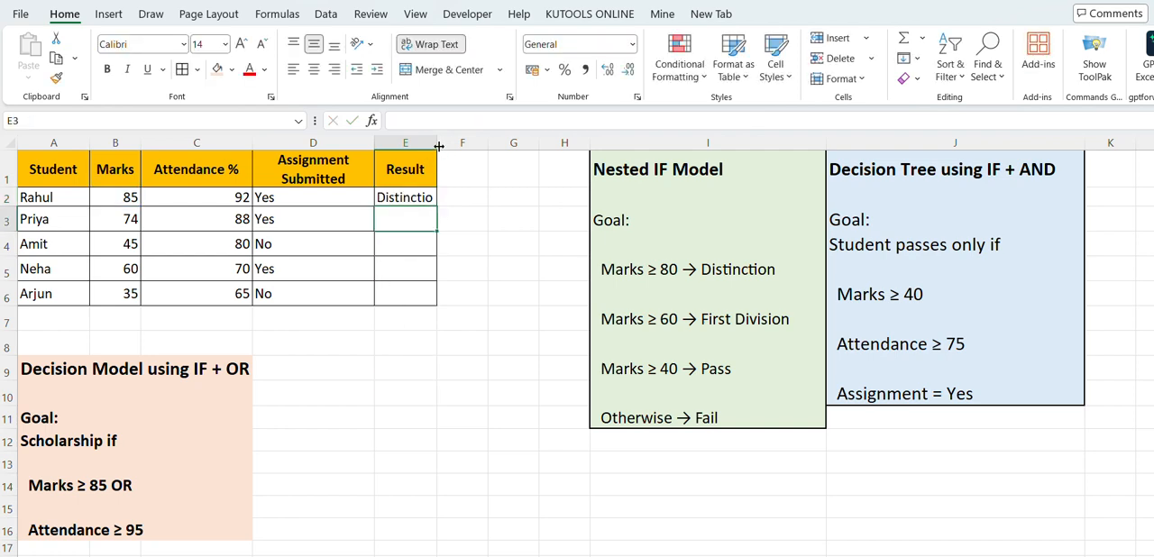
Widen the Result column to fit its text and fill the E2 formula down to E6
{"action": "left_click_drag", "start_coordinate": [438, 144], "coordinate": [457, 144]}
{"action": "left_click", "coordinate": [444, 194]}
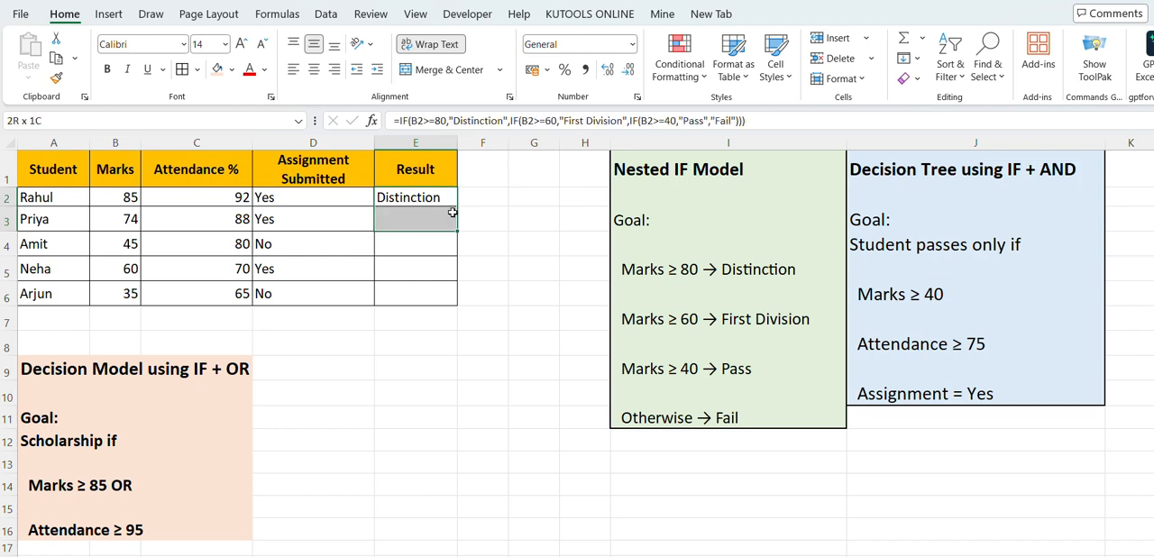
{"action": "left_click_drag", "start_coordinate": [457, 207], "coordinate": [456, 305]}
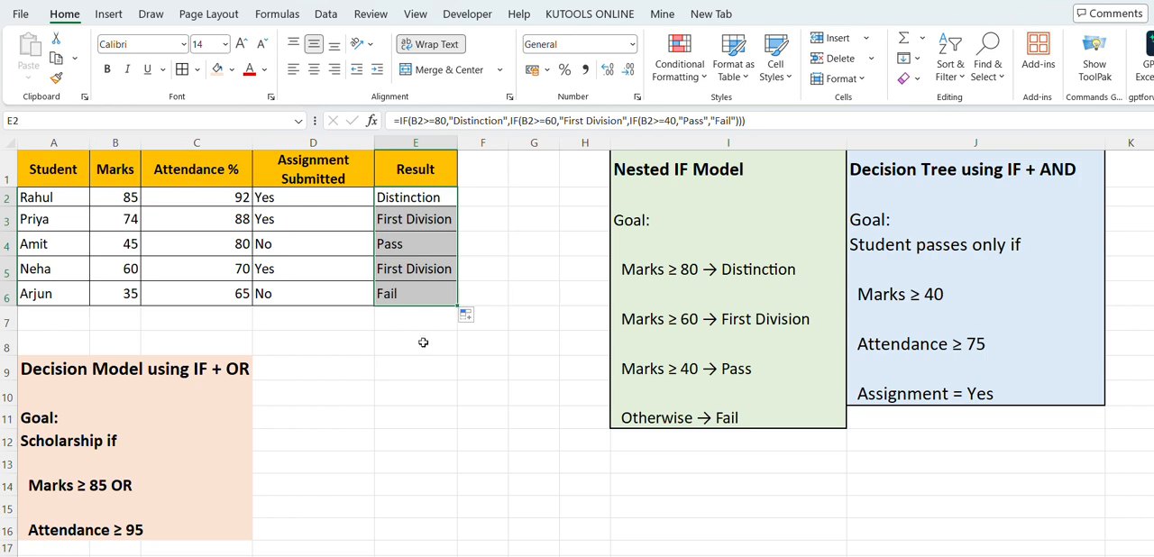
{"action": "left_click", "coordinate": [420, 342]}
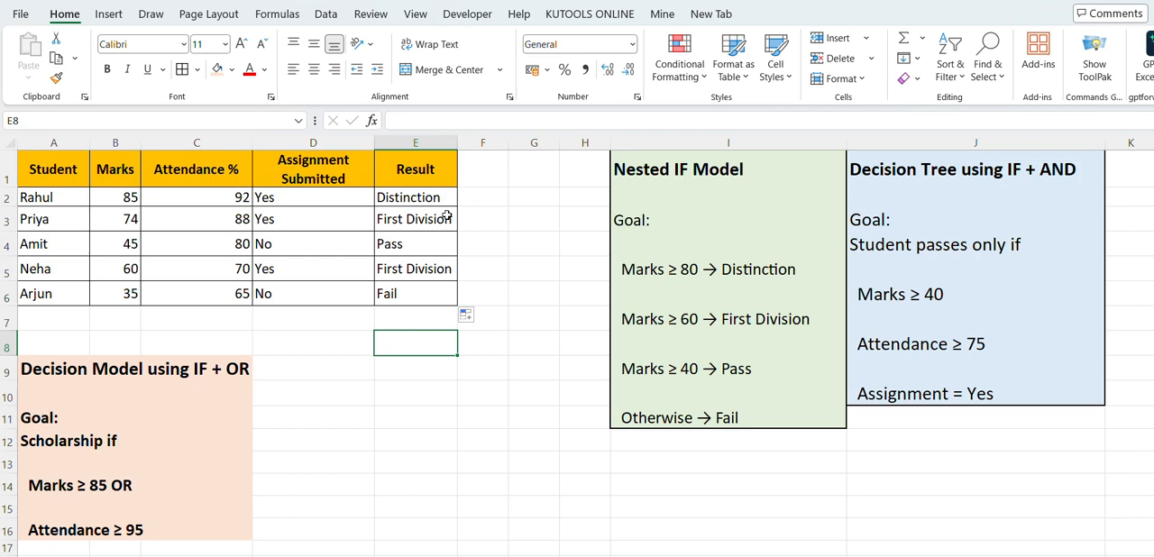
Review the marks, attendance and assignment conditions listed under Decision Tree using IF + AND
{"action": "left_click_drag", "start_coordinate": [926, 170], "coordinate": [966, 387]}
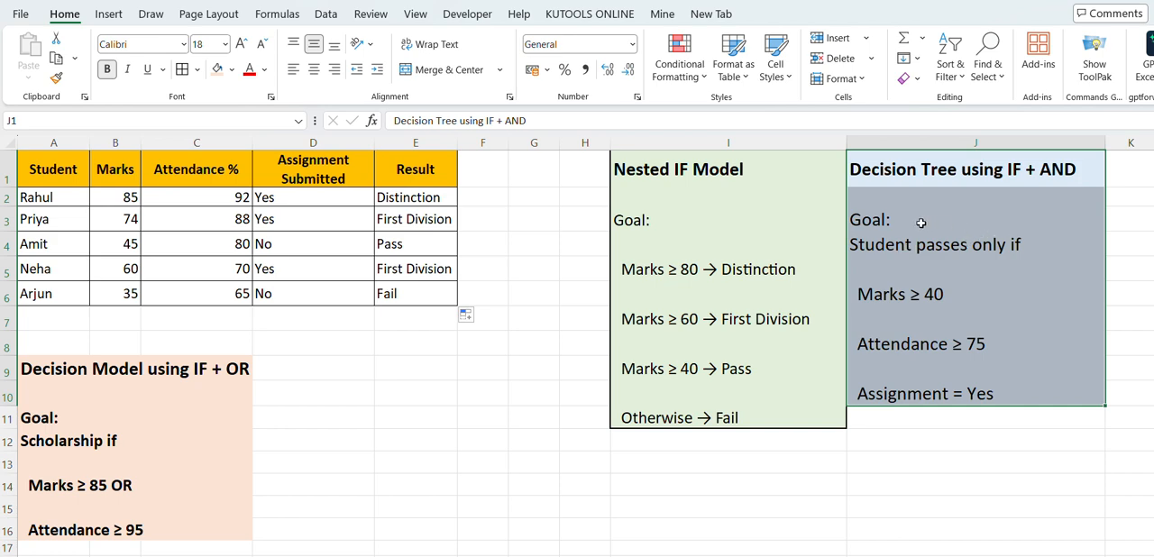
{"action": "left_click", "coordinate": [913, 305]}
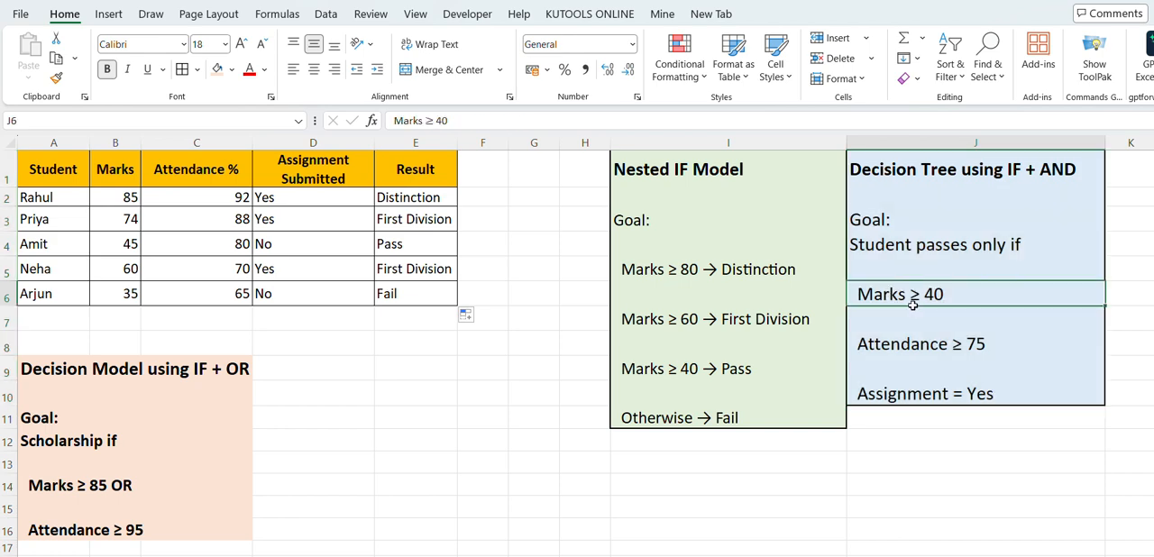
{"action": "left_click", "coordinate": [915, 350]}
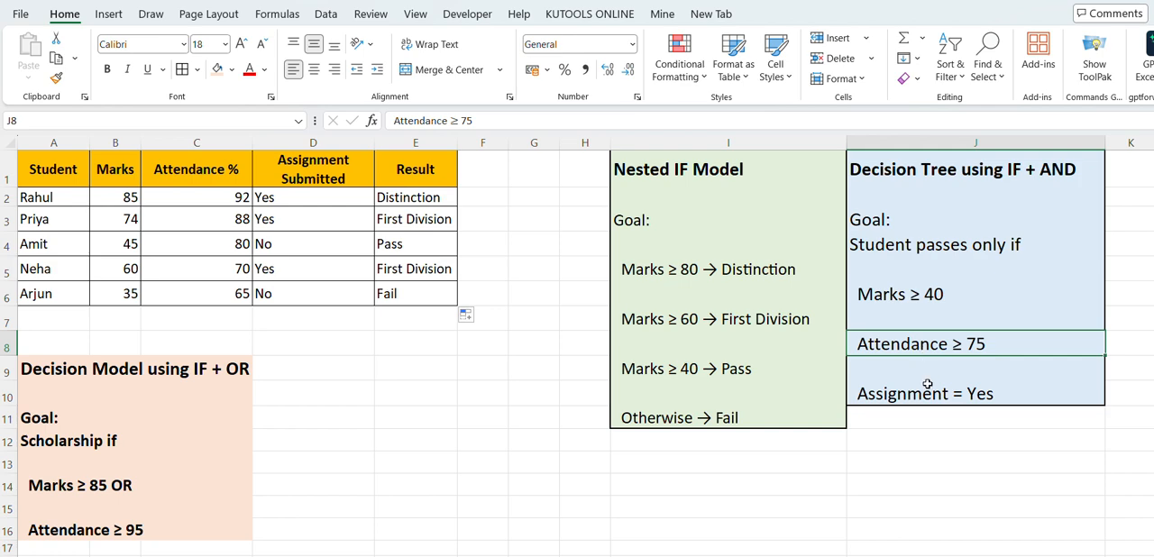
{"action": "left_click", "coordinate": [927, 384]}
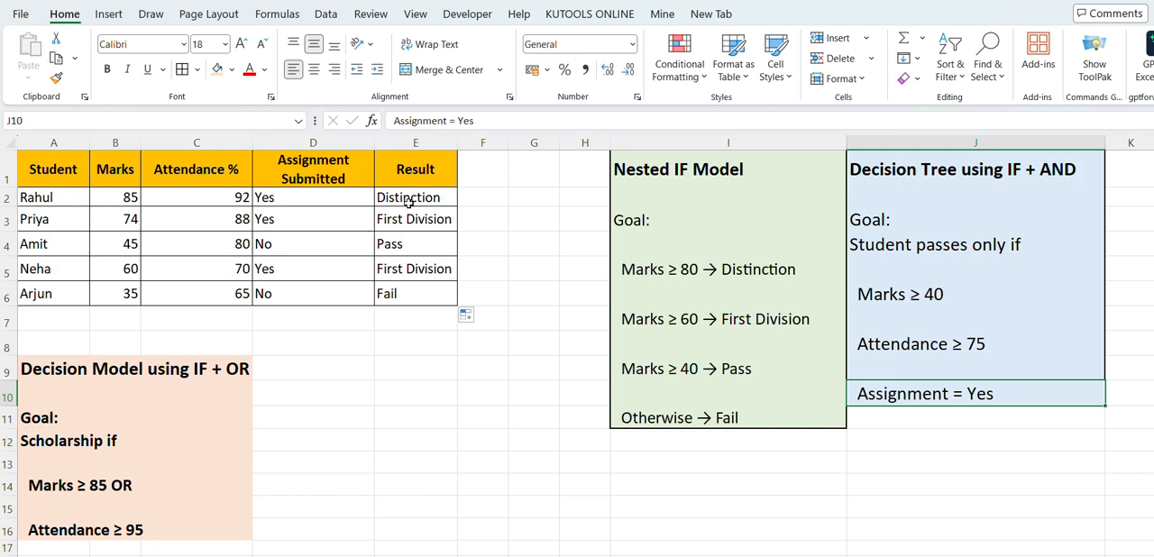
Clear the nested IF results from E2:E6
{"action": "left_click_drag", "start_coordinate": [408, 200], "coordinate": [418, 288]}
{"action": "key", "text": "Delete"}
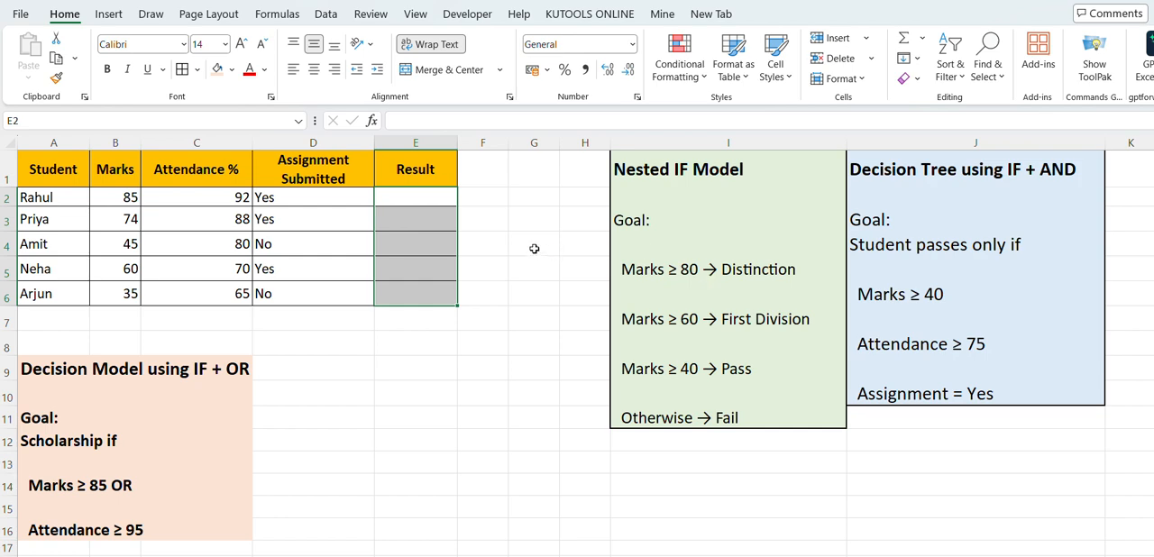
Begin a new IF formula in E2 with B2>40 as its logical test
{"action": "left_click", "coordinate": [433, 194]}
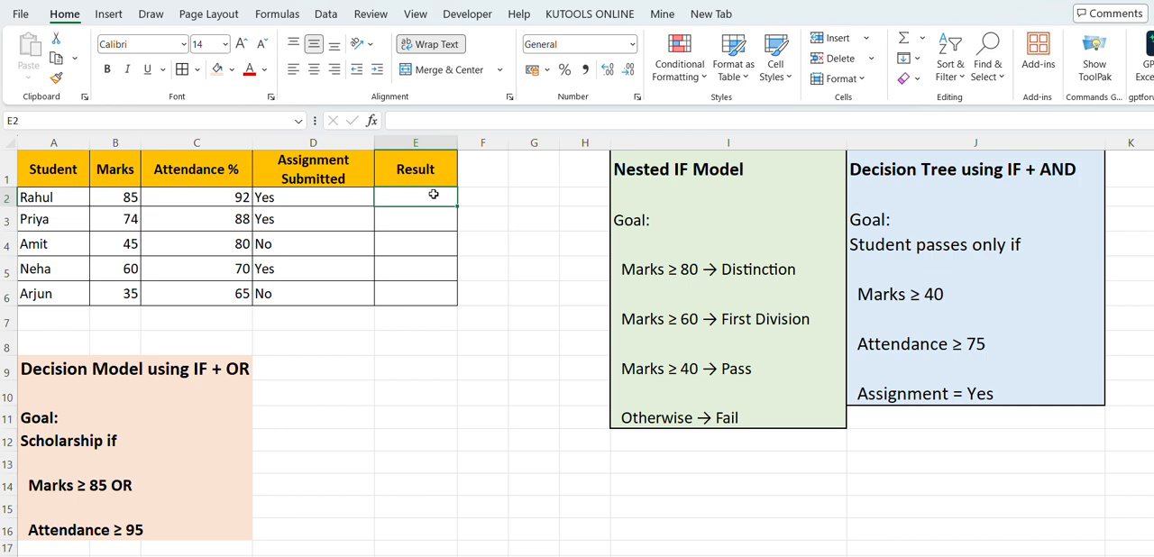
{"action": "type", "text": "="}
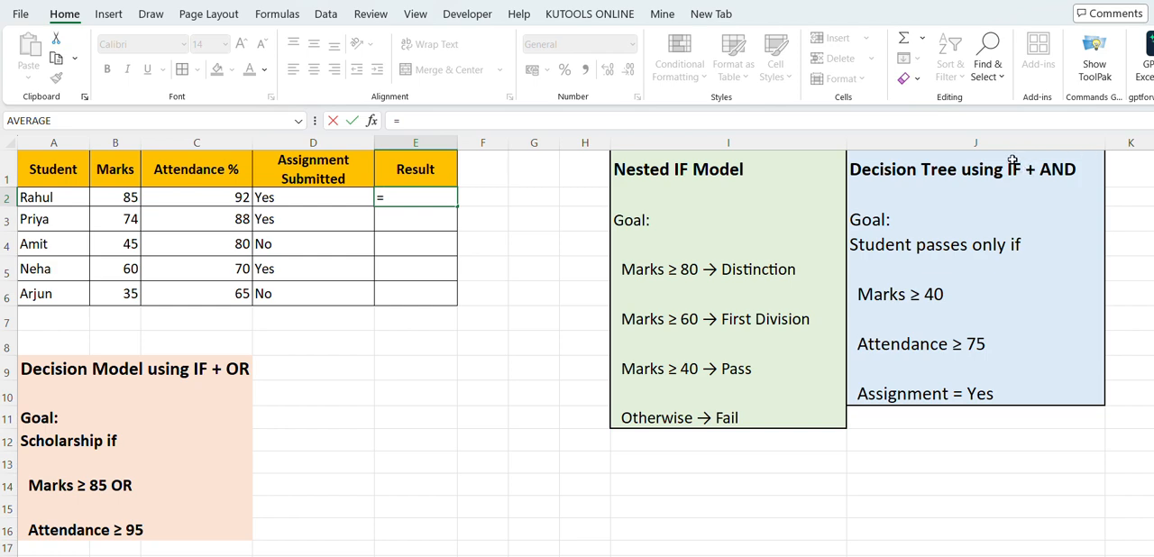
{"action": "type", "text": "if("}
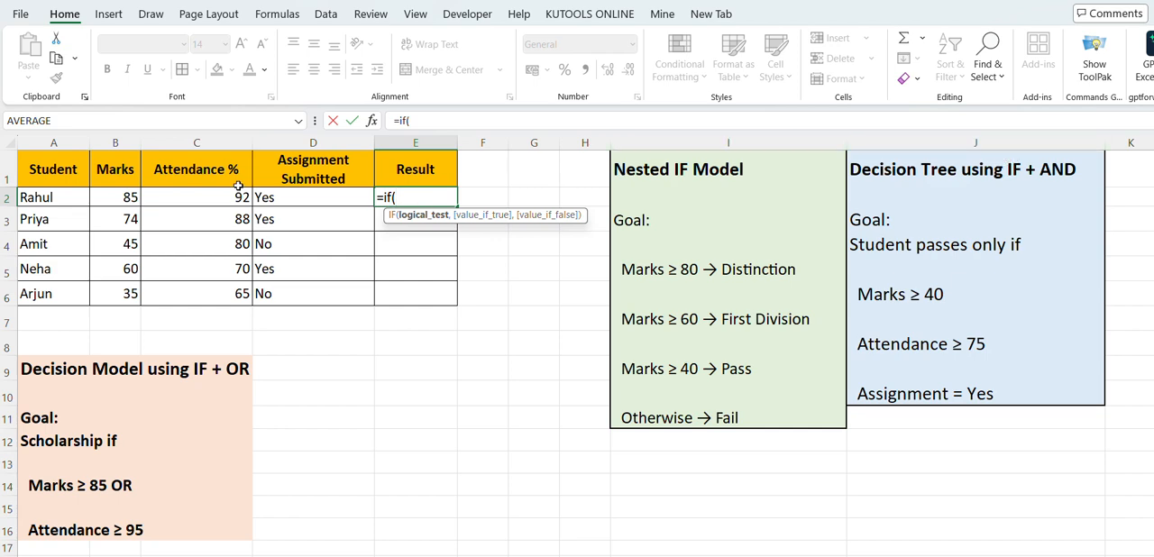
{"action": "left_click", "coordinate": [126, 197]}
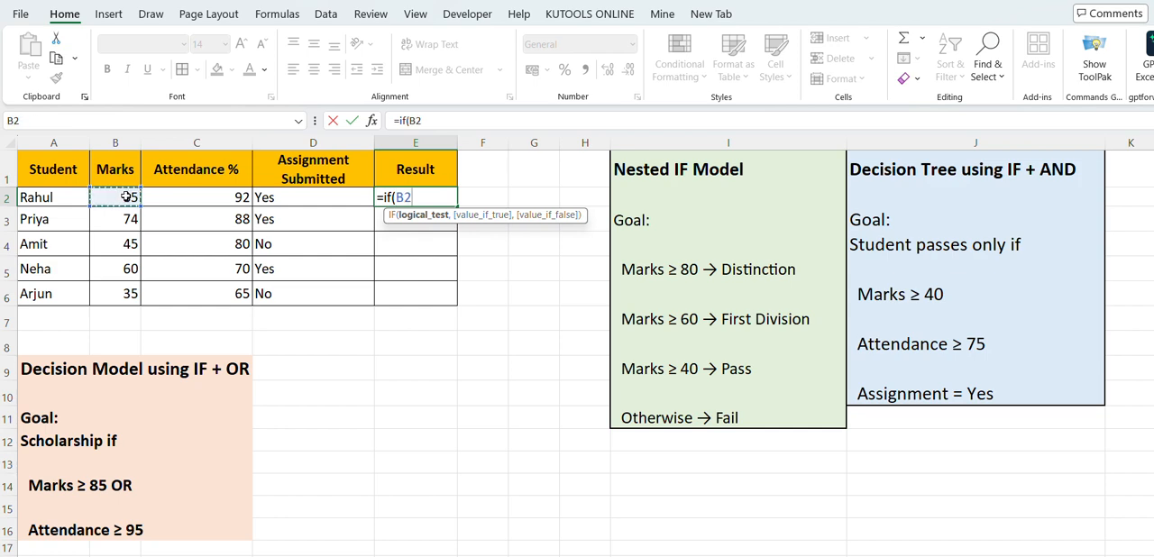
{"action": "type", "text": ">40,"}
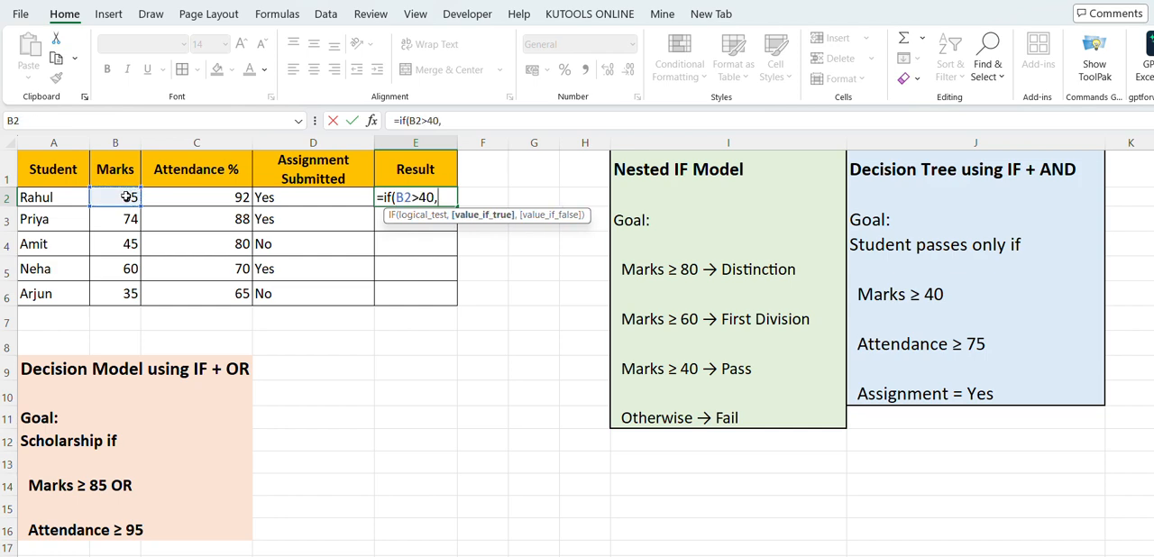